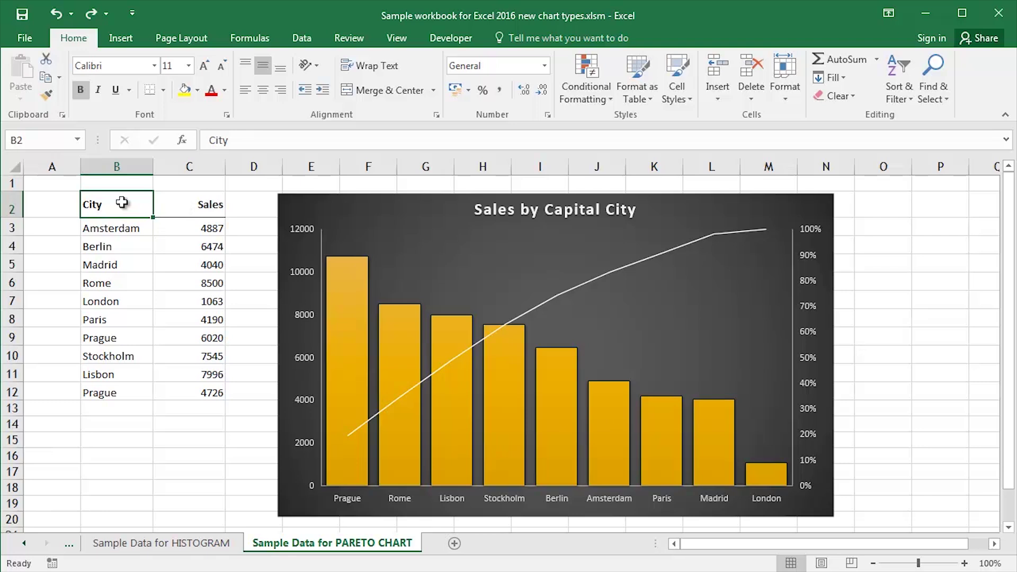
Step: Select the City and Sales data in B2:C12 and nudge the example chart right
{"action": "left_click_drag", "start_coordinate": [124, 204], "coordinate": [212, 393]}
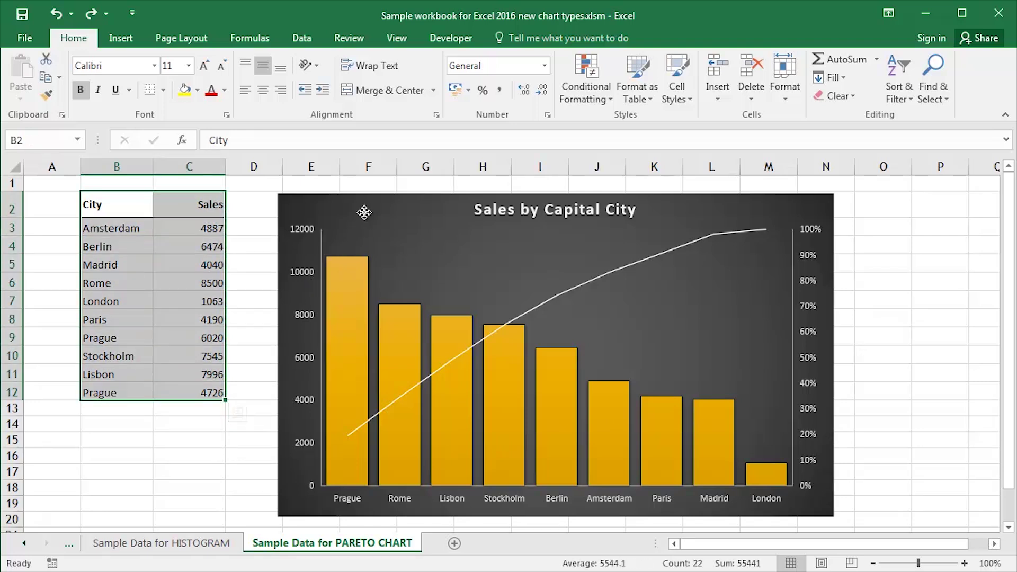
{"action": "mouse_move", "coordinate": [359, 213]}
{"action": "left_mouse_down"}
{"action": "mouse_move", "coordinate": [339, 214]}
{"action": "mouse_move", "coordinate": [379, 212]}
{"action": "left_mouse_up"}
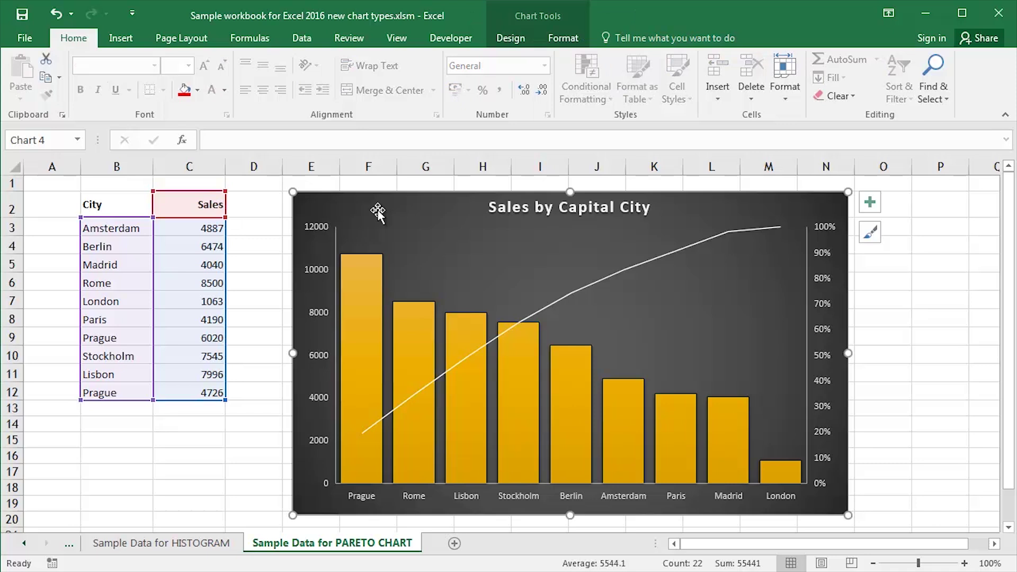
{"action": "left_click_drag", "start_coordinate": [113, 202], "coordinate": [111, 391]}
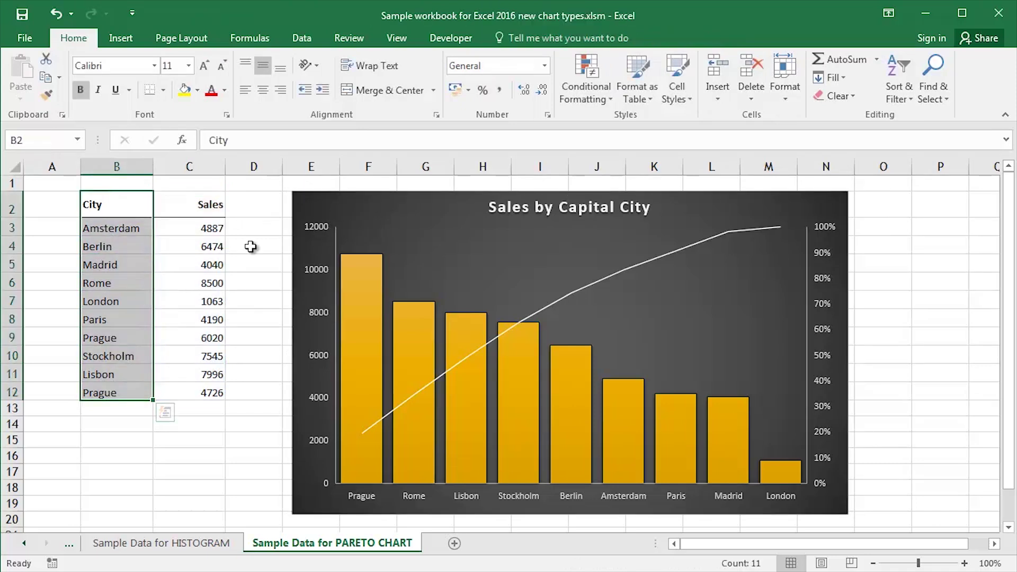
{"action": "left_click_drag", "start_coordinate": [191, 200], "coordinate": [204, 390]}
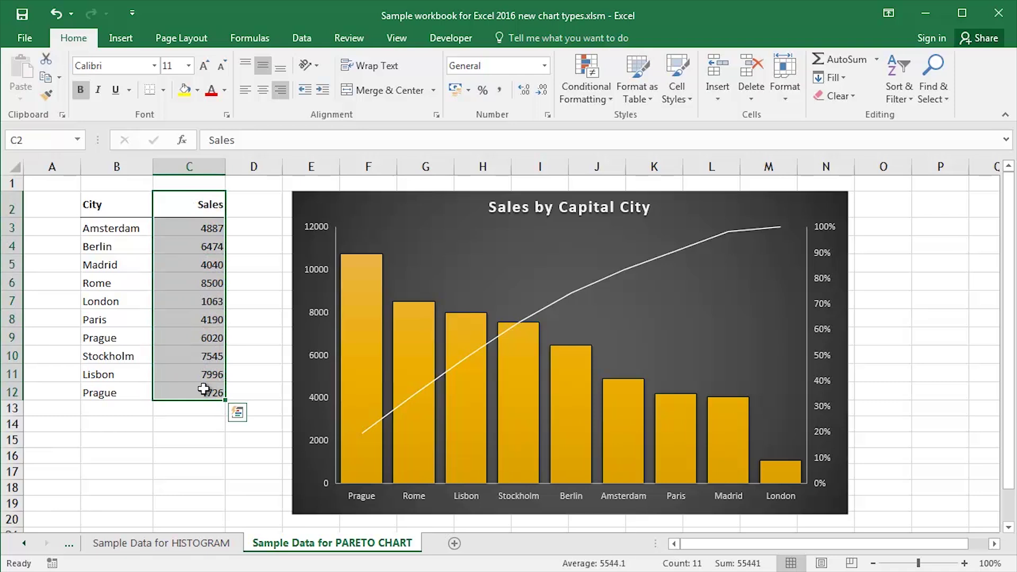
{"action": "left_click", "coordinate": [133, 221]}
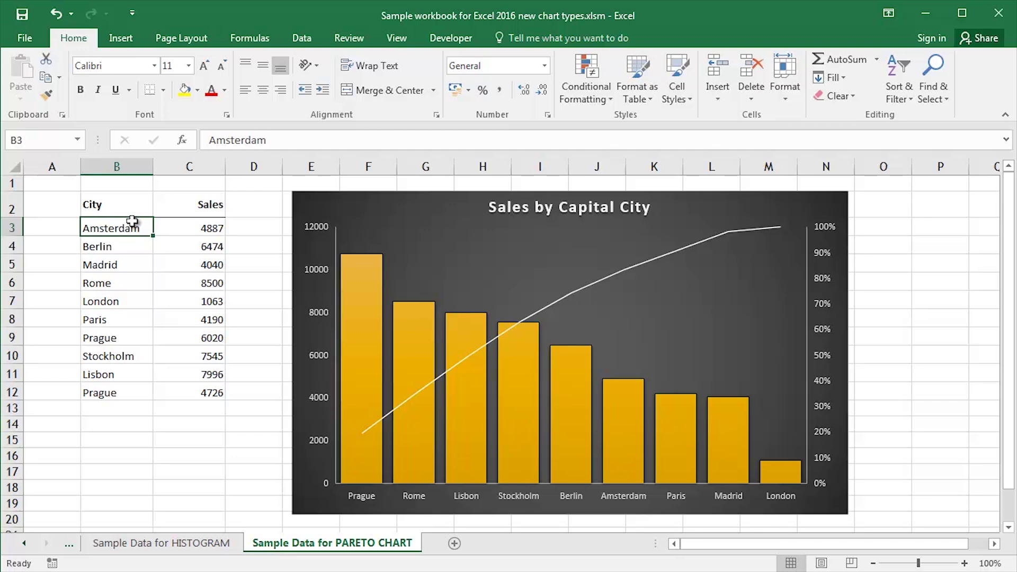
Step: Delete the example 'Sales by Capital City' Pareto chart and return the active cell to the table
{"action": "left_click", "coordinate": [327, 204]}
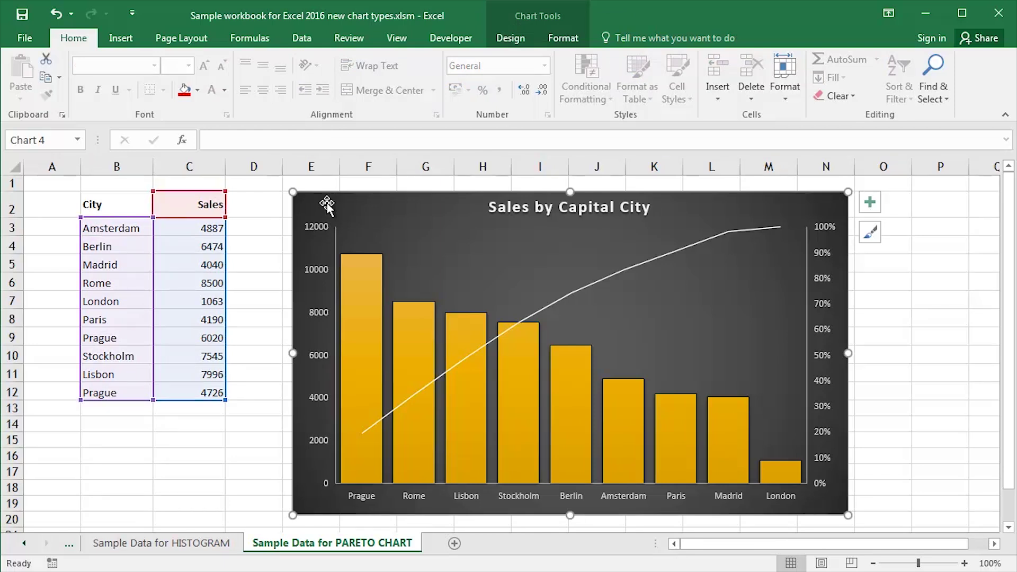
{"action": "key", "text": "Delete"}
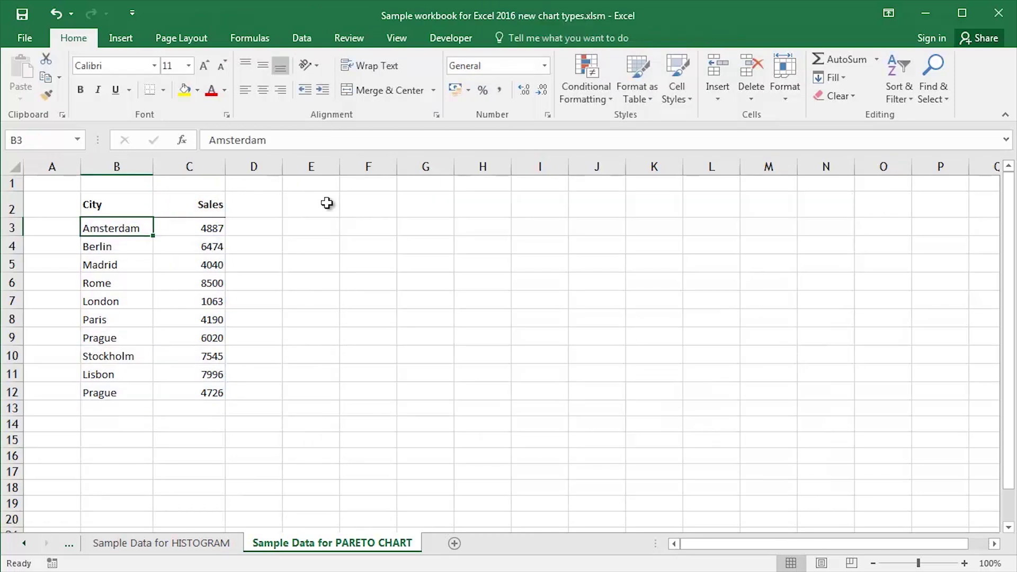
{"action": "left_click", "coordinate": [141, 249]}
{"action": "left_click", "coordinate": [191, 250]}
{"action": "left_click", "coordinate": [158, 266]}
{"action": "left_click", "coordinate": [132, 265]}
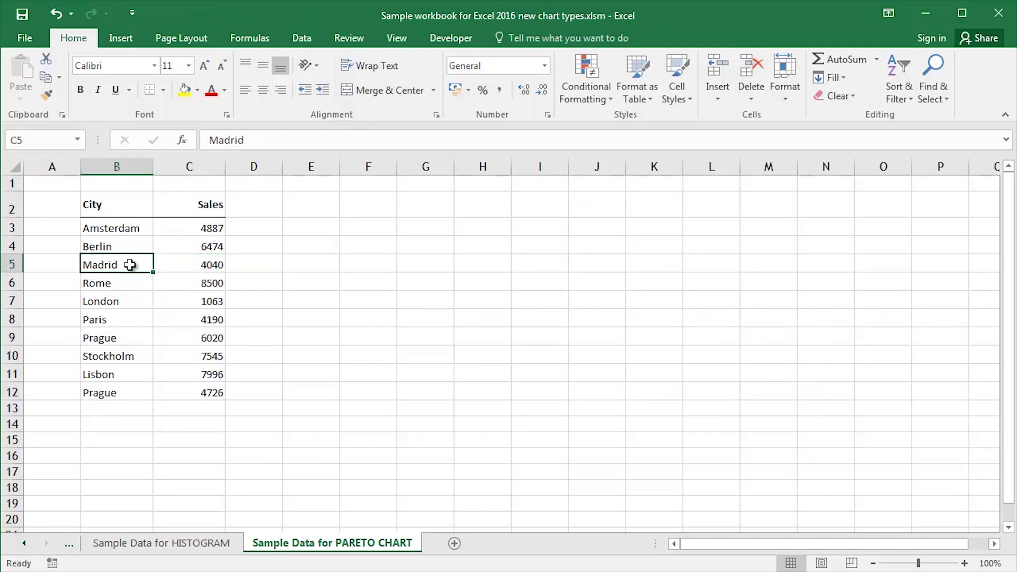
{"action": "left_click", "coordinate": [128, 231]}
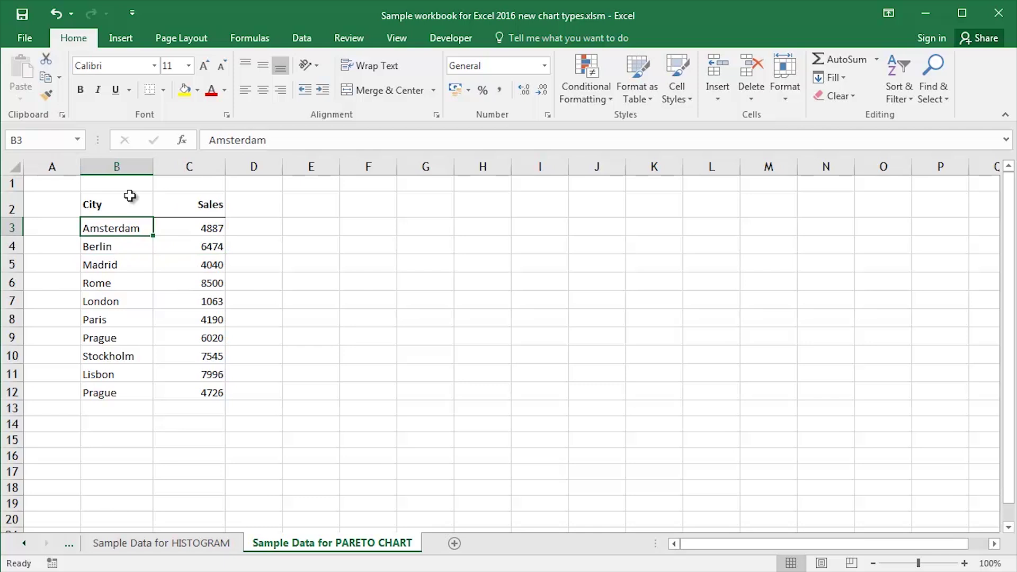
Step: Bring up the statistic chart gallery from the Insert ribbon
{"action": "left_click", "coordinate": [123, 37]}
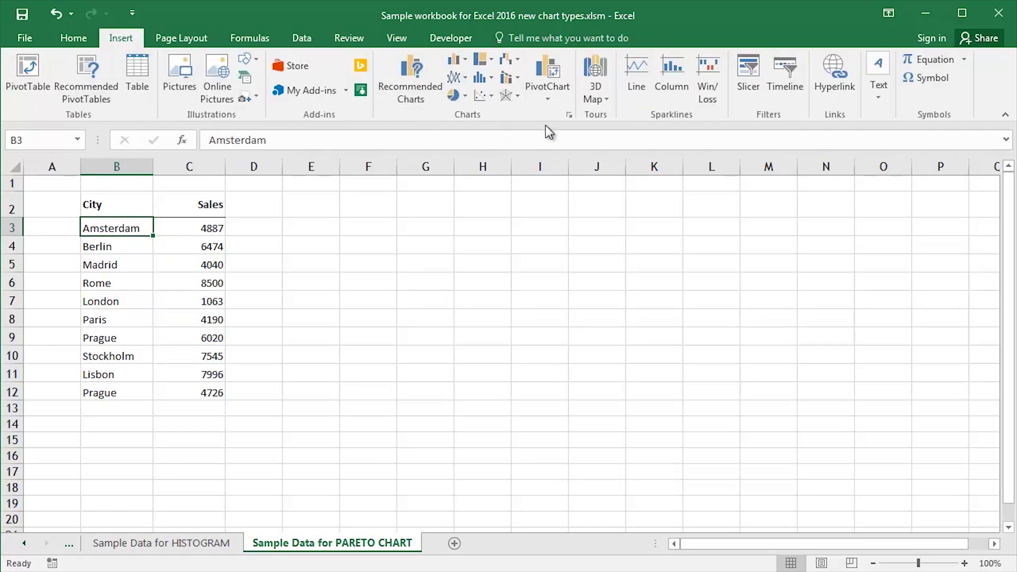
{"action": "left_click", "coordinate": [492, 77]}
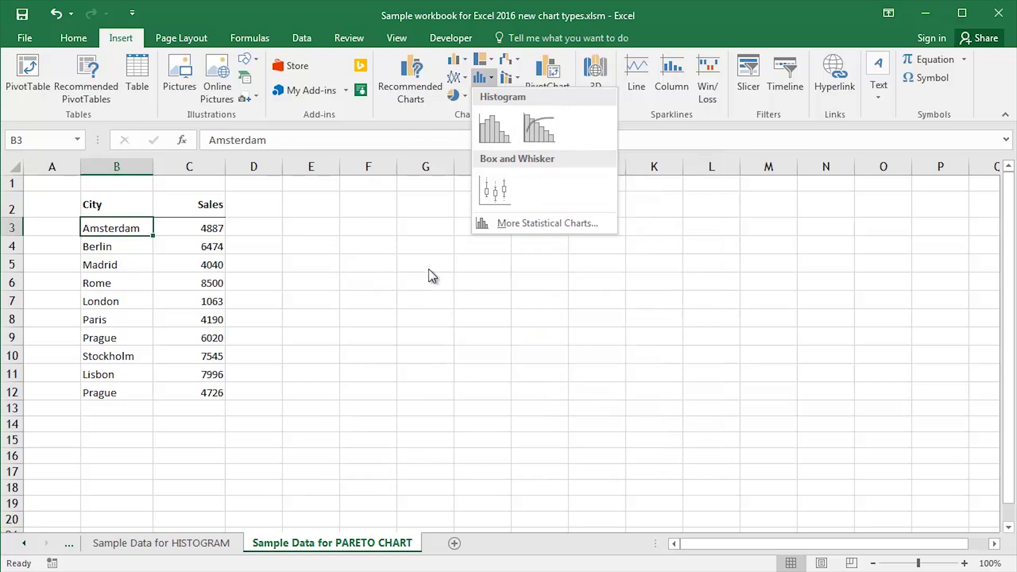
Step: Insert a Pareto chart of sales, place it beside the table and stretch it to column N
{"action": "left_click", "coordinate": [541, 129]}
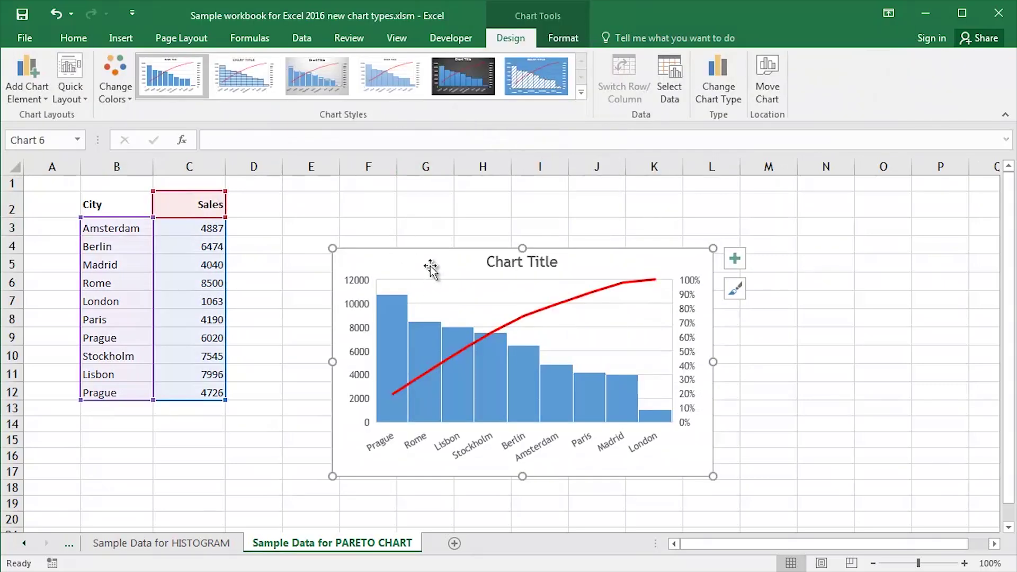
{"action": "left_click_drag", "start_coordinate": [419, 266], "coordinate": [344, 213]}
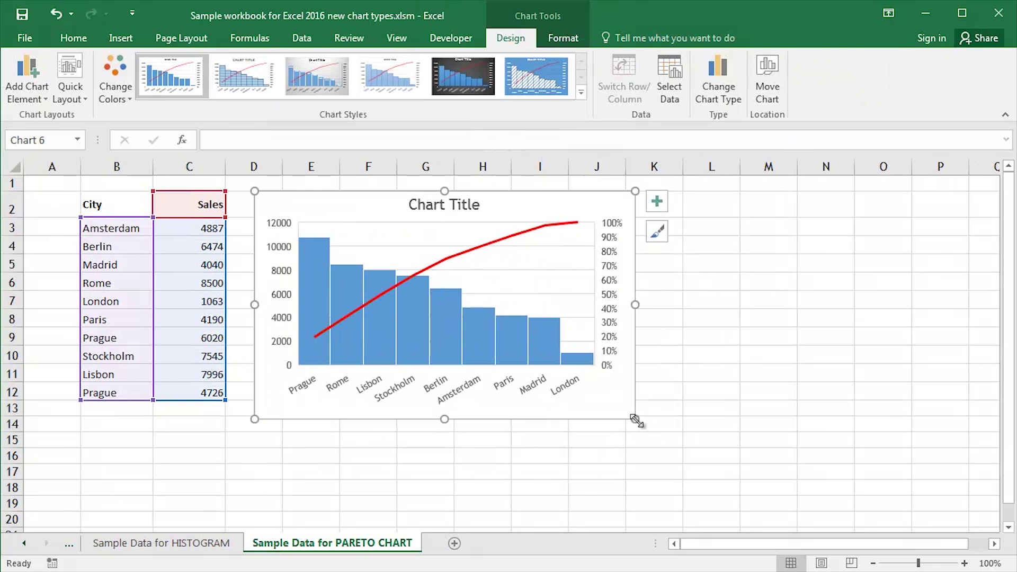
{"action": "left_click_drag", "start_coordinate": [636, 419], "coordinate": [833, 517]}
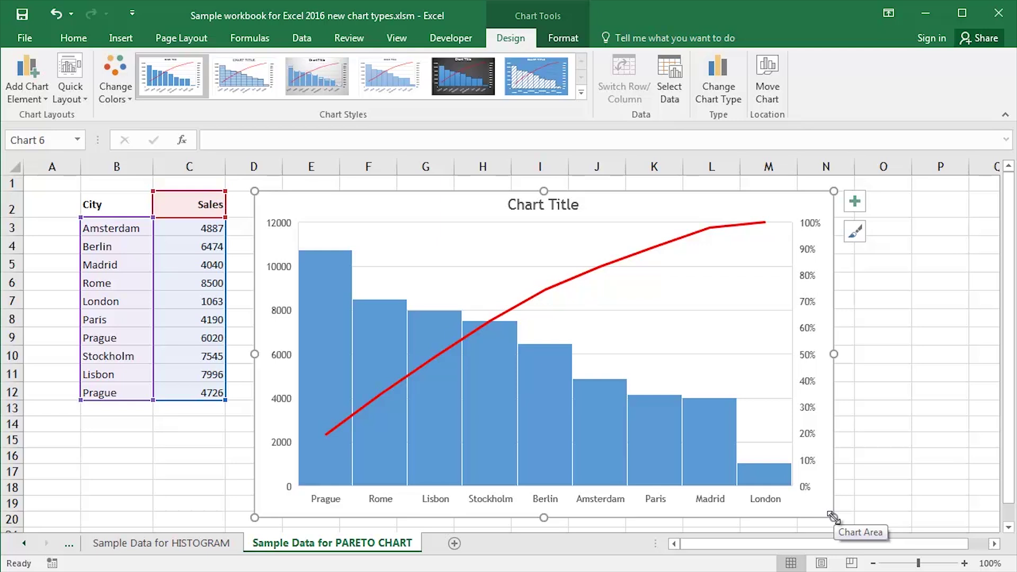
Step: Remove the gridlines, apply the dark chart style and the gold monochromatic colour palette
{"action": "left_click", "coordinate": [855, 204]}
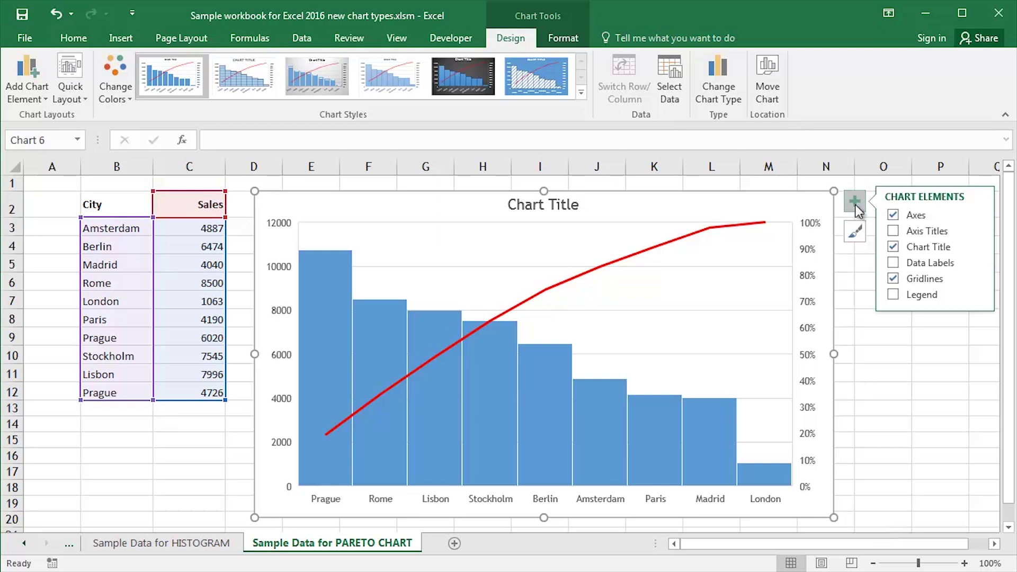
{"action": "left_click", "coordinate": [893, 279]}
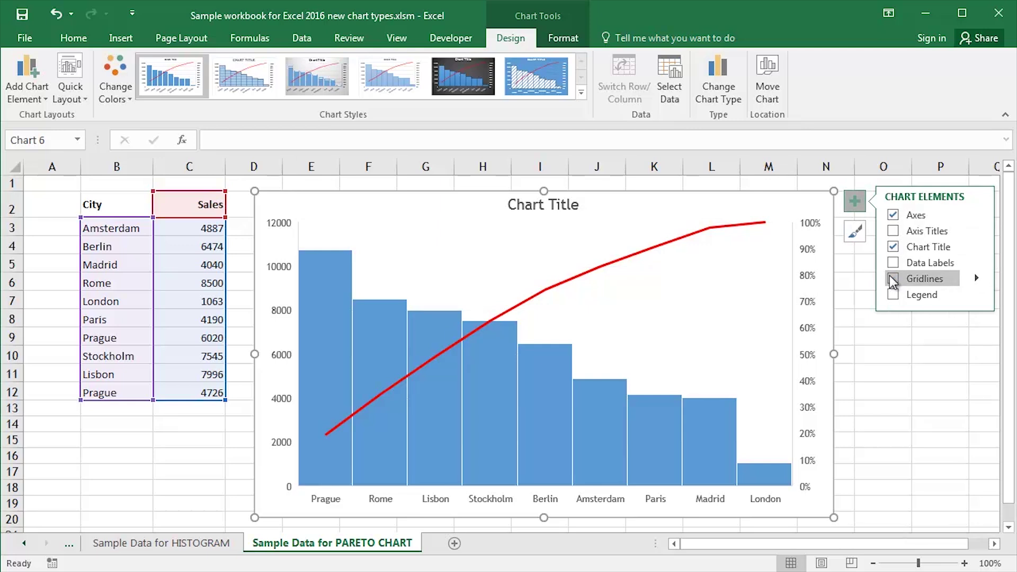
{"action": "left_click", "coordinate": [855, 231]}
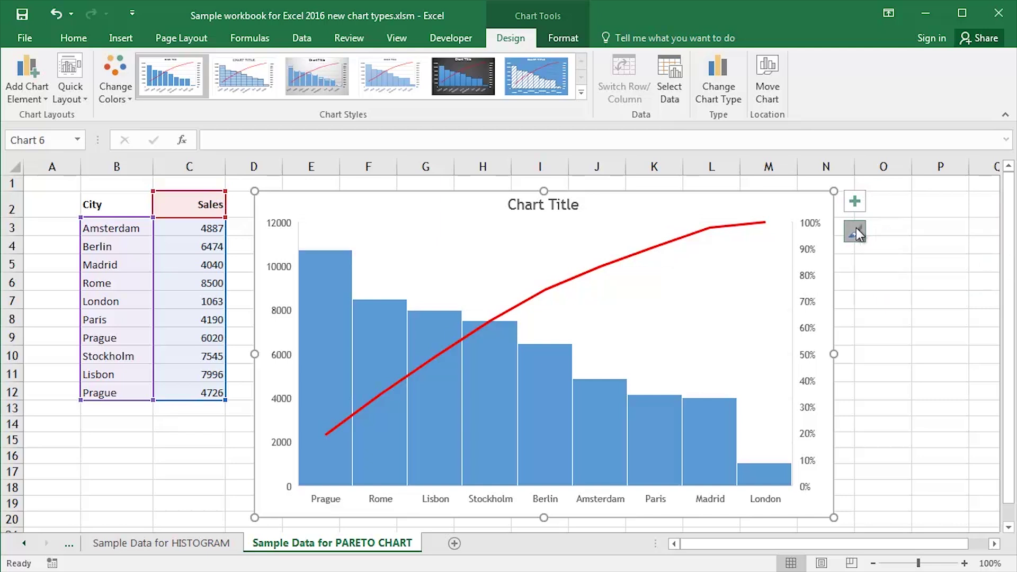
{"action": "left_click_drag", "start_coordinate": [221, 331], "coordinate": [221, 472]}
{"action": "left_click", "coordinate": [162, 384]}
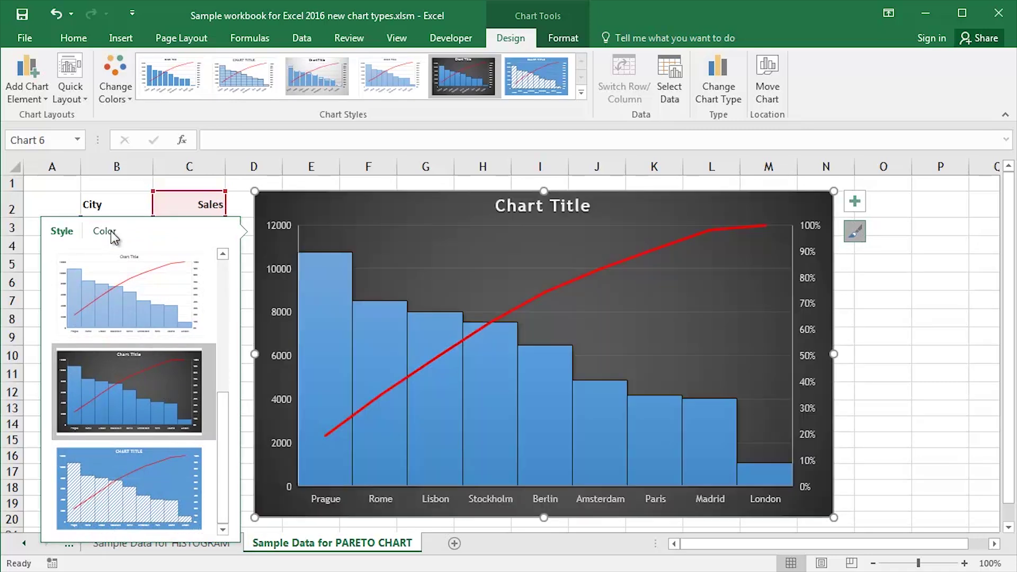
{"action": "left_click", "coordinate": [104, 231]}
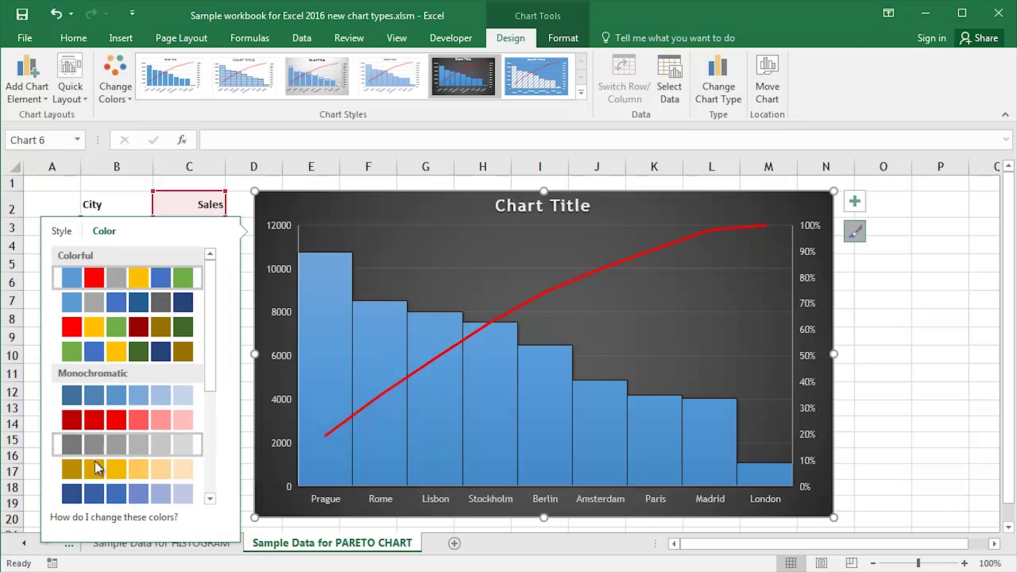
{"action": "left_click", "coordinate": [97, 466]}
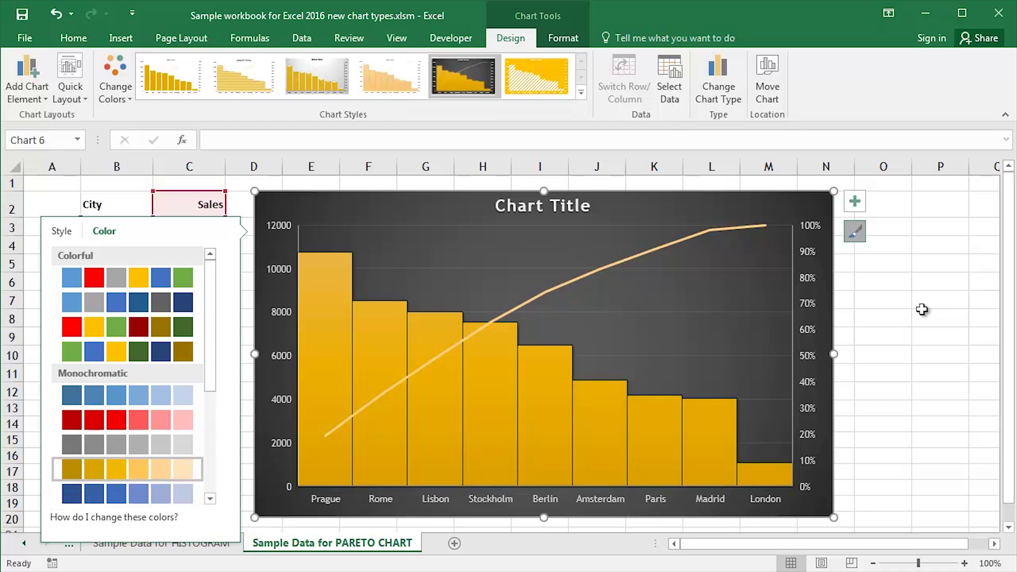
{"action": "left_click", "coordinate": [133, 204]}
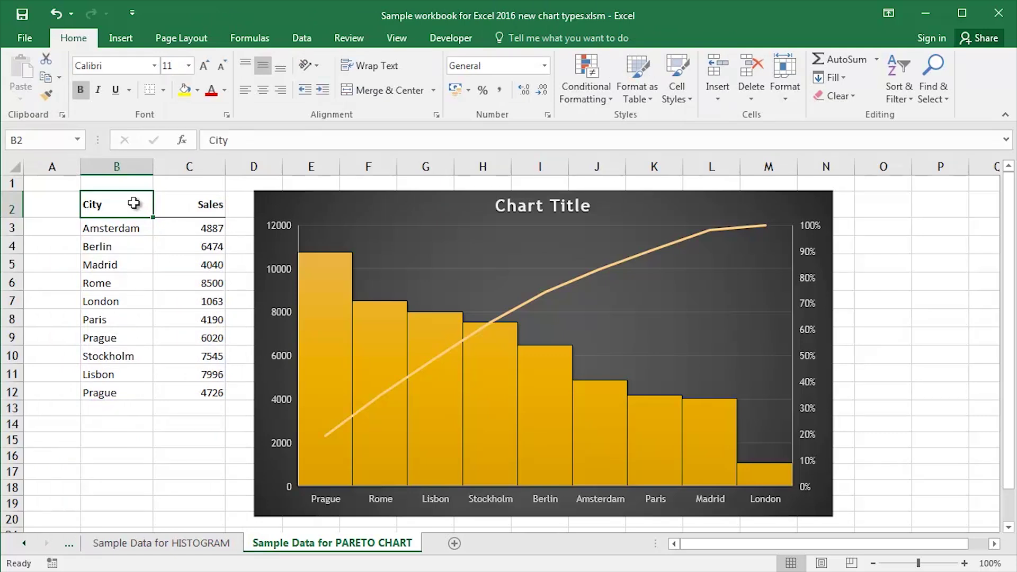
Step: Set the Sales bars' gap width to 30% in Format Data Series
{"action": "right_click", "coordinate": [498, 396]}
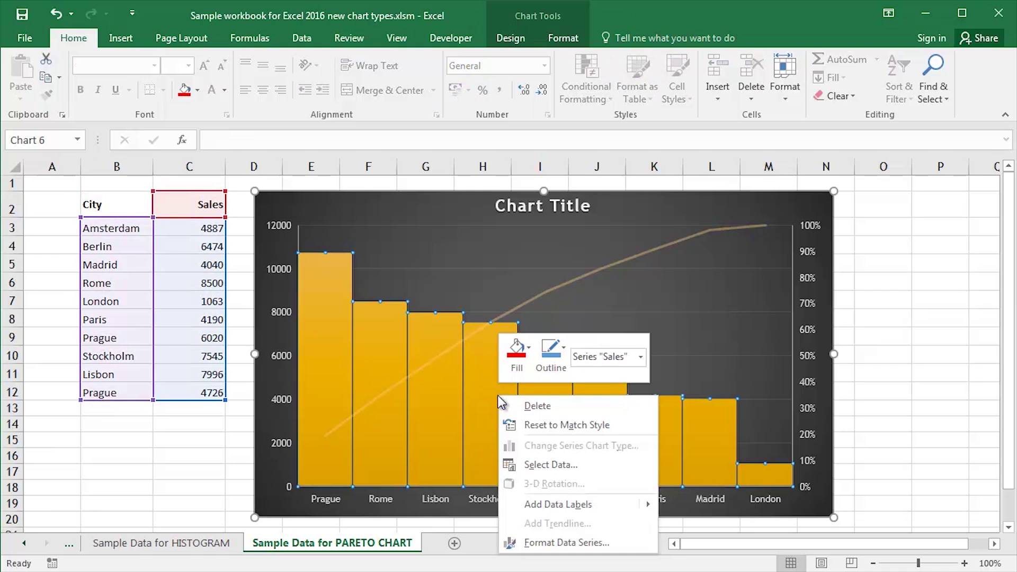
{"action": "left_click", "coordinate": [550, 542]}
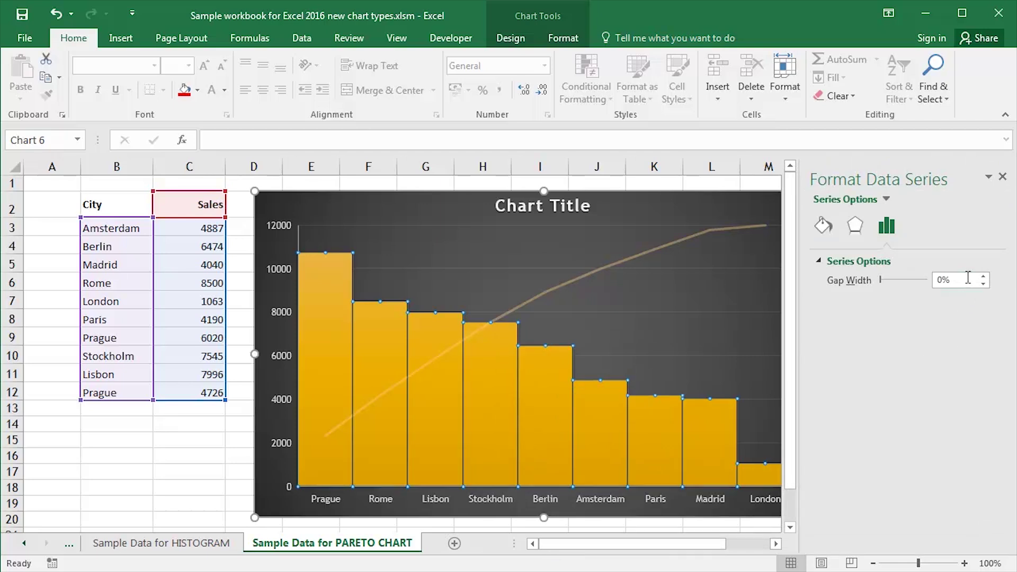
{"action": "left_click_drag", "start_coordinate": [968, 281], "coordinate": [912, 283]}
{"action": "type", "text": "25"}
{"action": "key", "text": "Tab"}
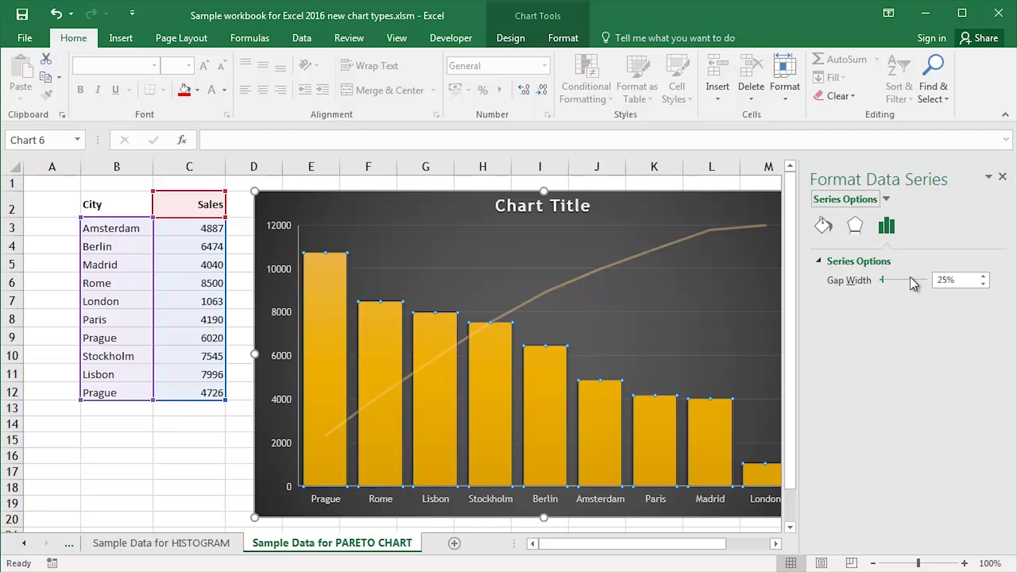
{"action": "left_click_drag", "start_coordinate": [976, 280], "coordinate": [900, 279]}
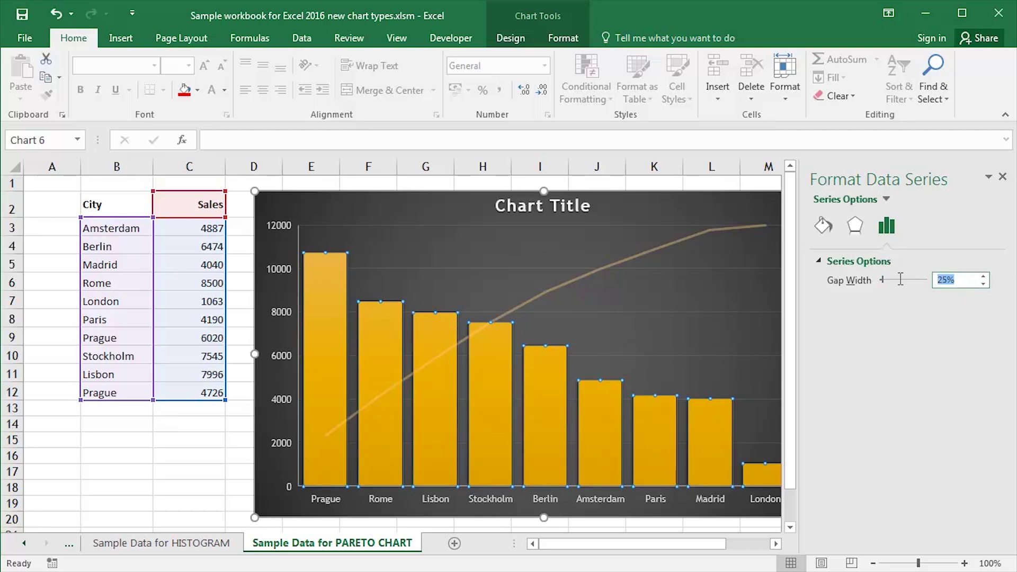
{"action": "type", "text": "30"}
{"action": "key", "text": "Tab"}
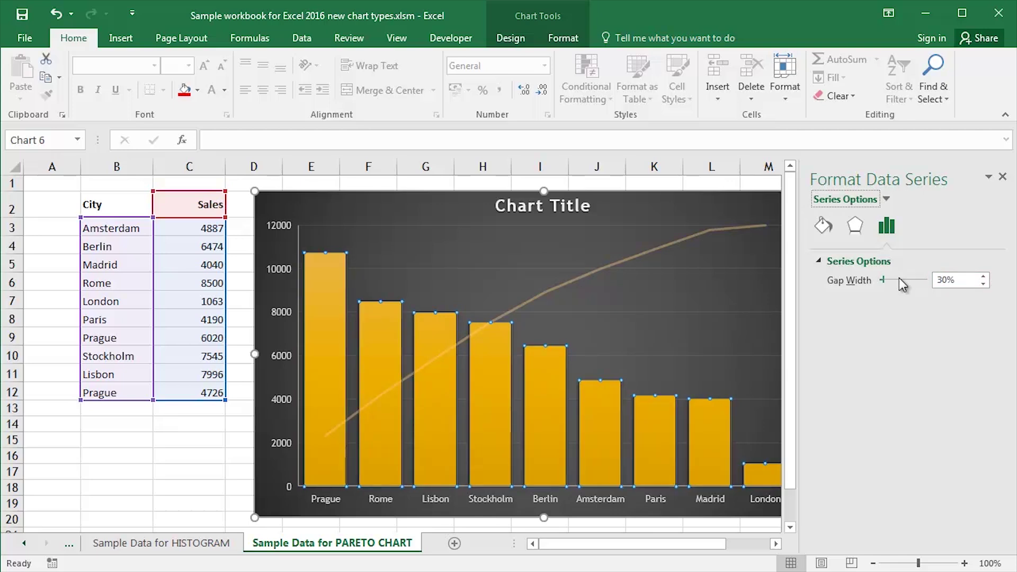
{"action": "left_click", "coordinate": [1003, 178]}
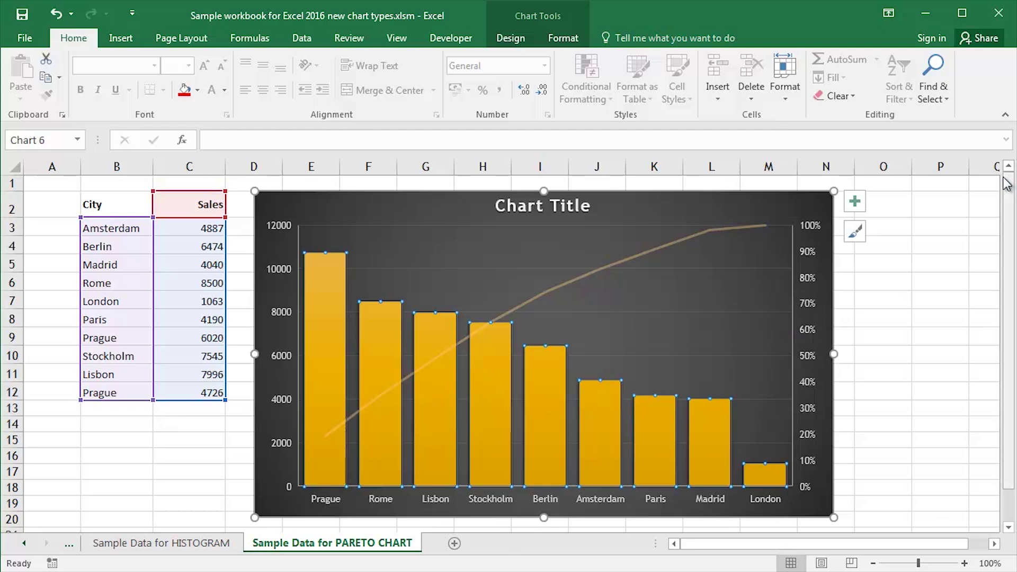
Step: Make the Pareto line solid white at 1 pt width
{"action": "left_click", "coordinate": [137, 425]}
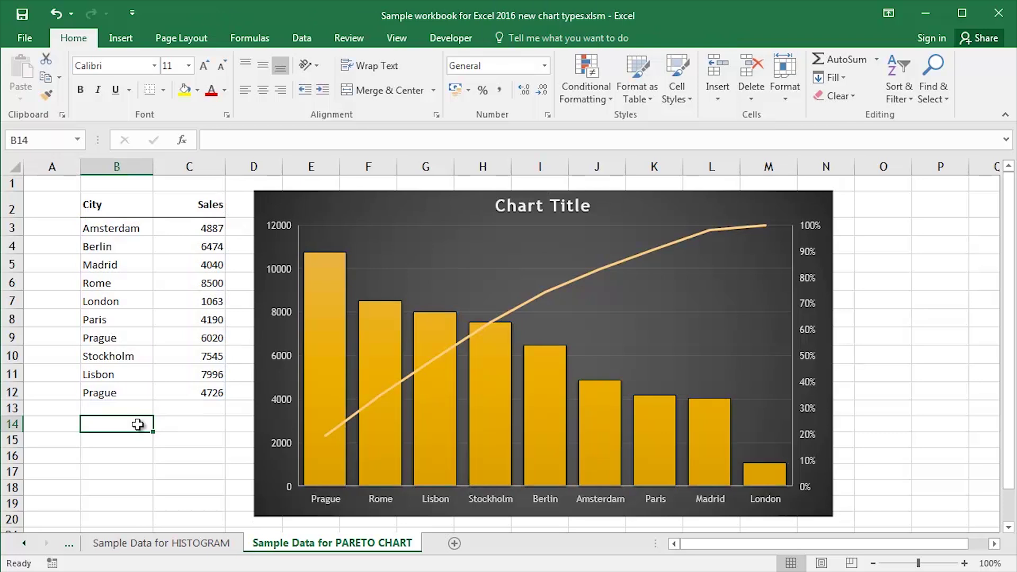
{"action": "left_click", "coordinate": [670, 248]}
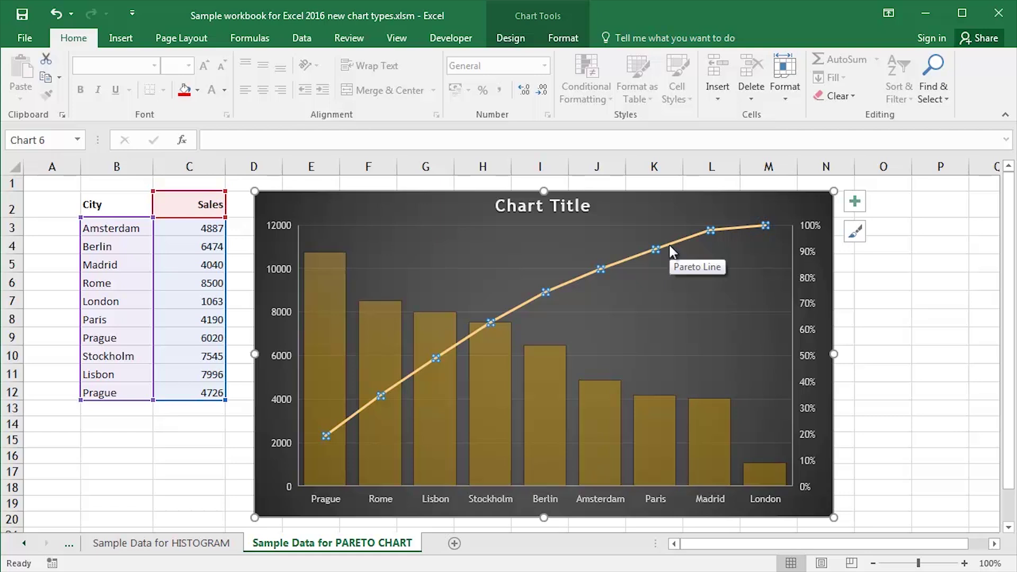
{"action": "double_click", "coordinate": [672, 245]}
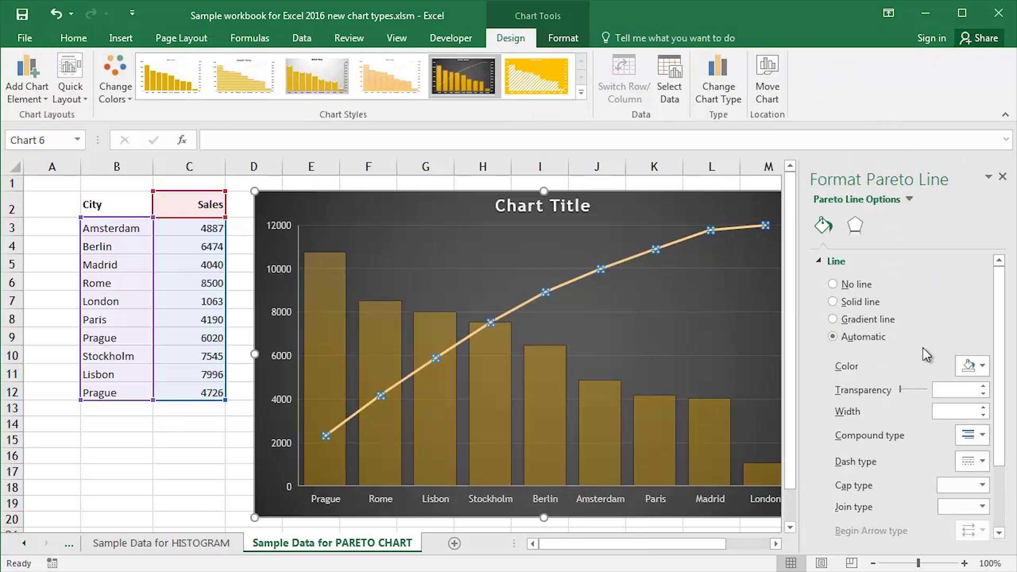
{"action": "left_click", "coordinate": [981, 366]}
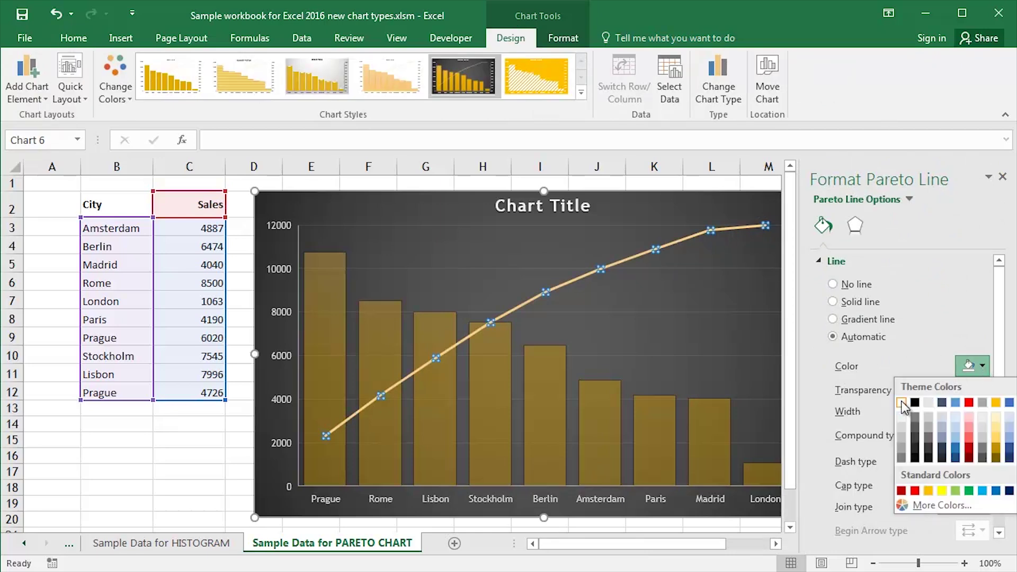
{"action": "left_click", "coordinate": [901, 403]}
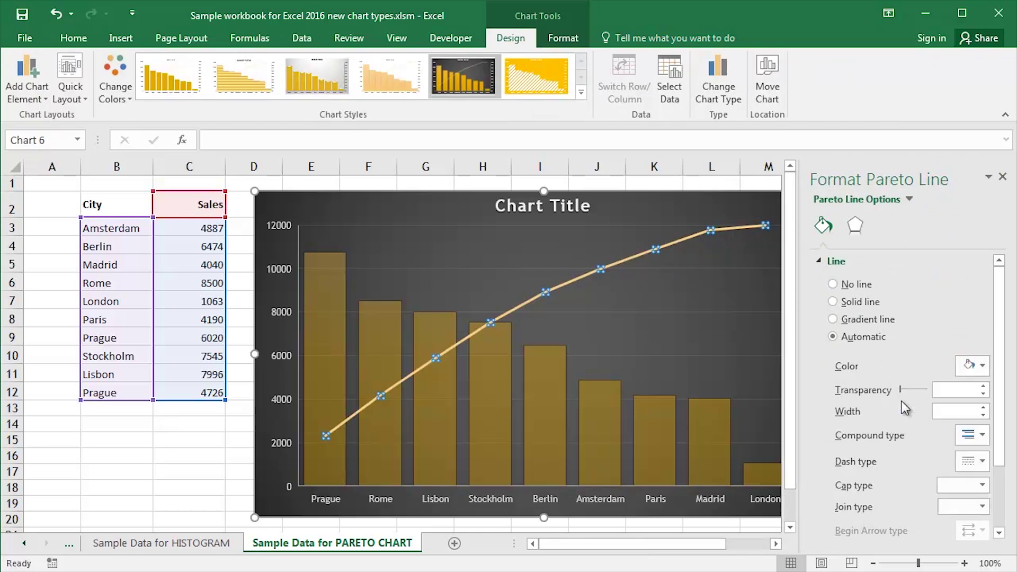
{"action": "left_click", "coordinate": [983, 406]}
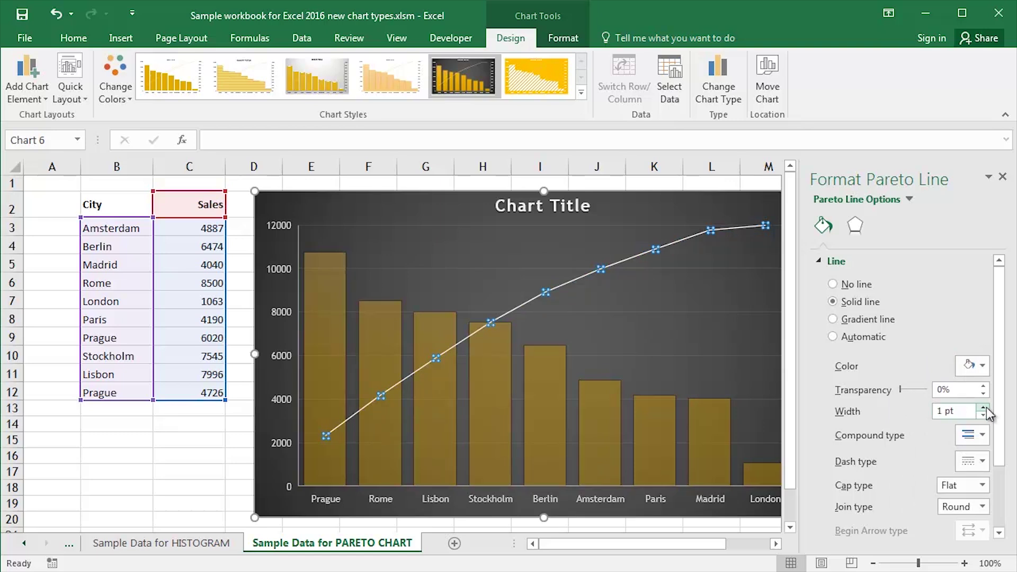
{"action": "left_click", "coordinate": [1002, 177]}
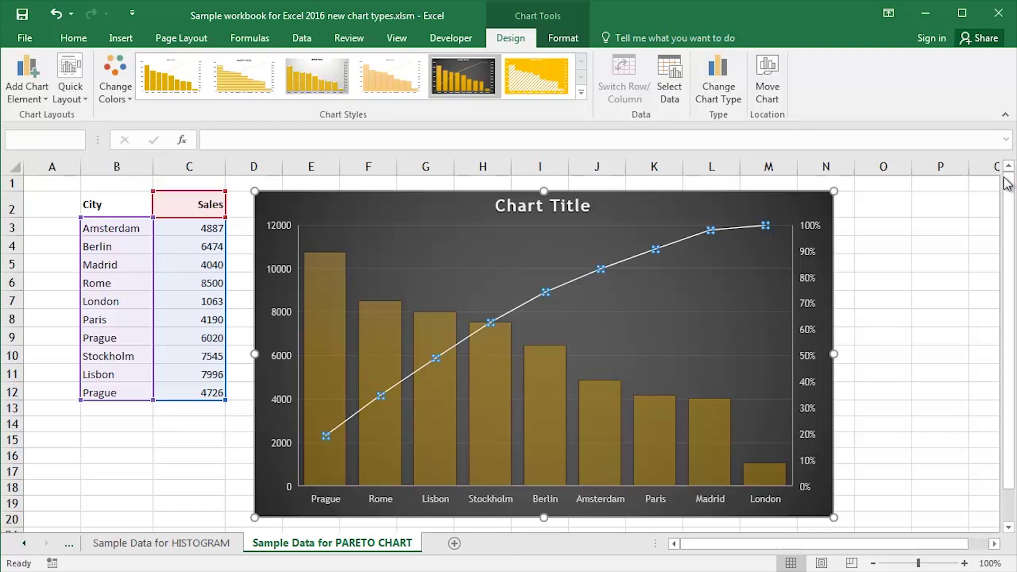
{"action": "left_click", "coordinate": [140, 423]}
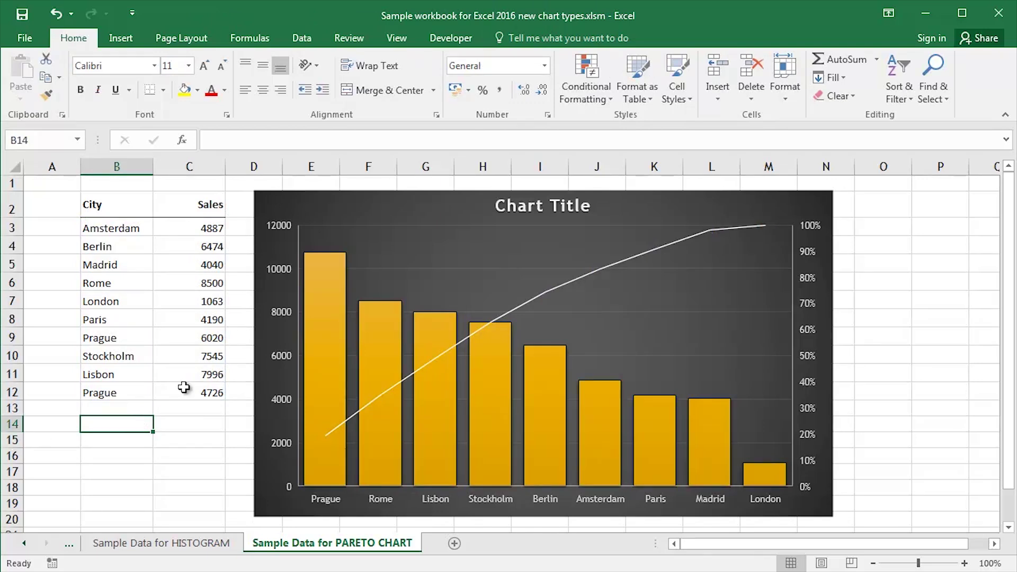
Step: Replace 'Chart Title' with 'Sales Data by City'
{"action": "left_click", "coordinate": [524, 201]}
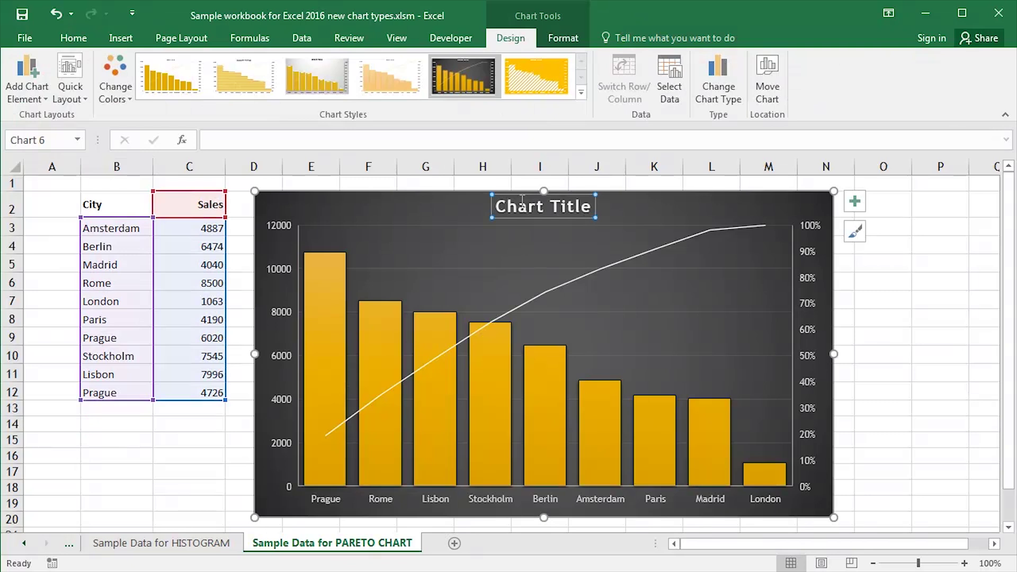
{"action": "triple_click", "coordinate": [522, 201]}
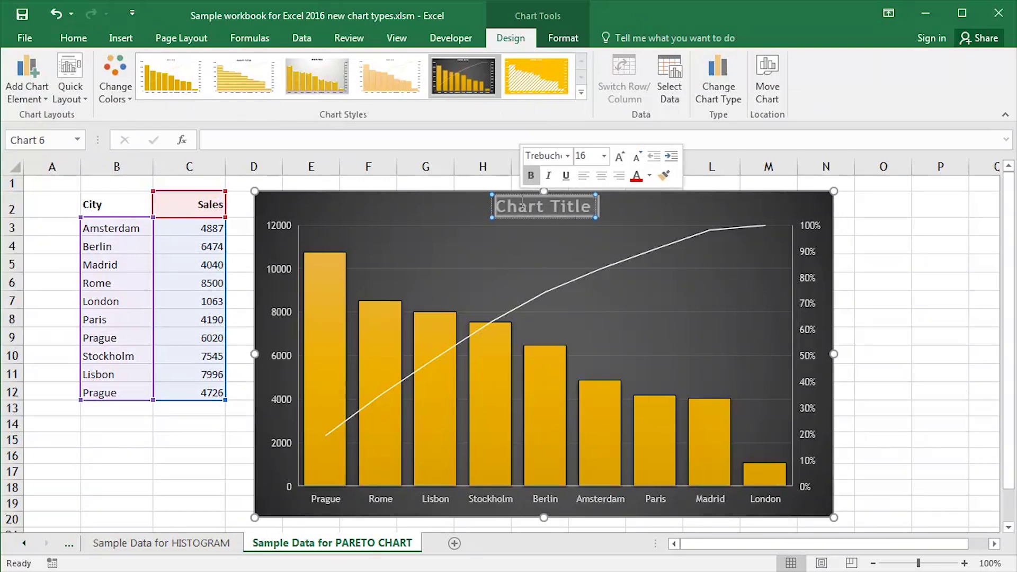
{"action": "type", "text": "City"}
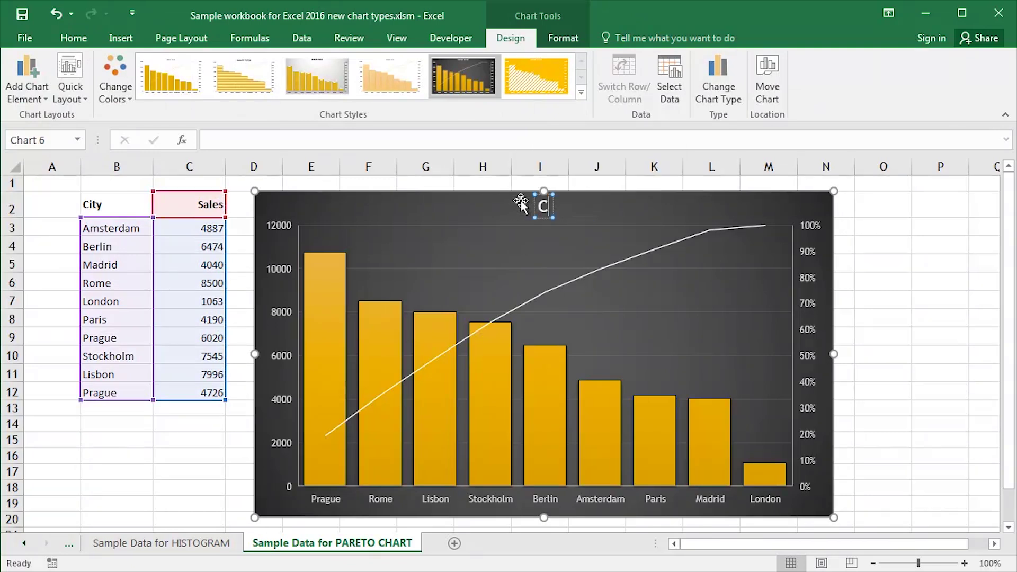
{"action": "key", "text": "BackSpace"}
{"action": "key", "text": "BackSpace"}
{"action": "key", "text": "BackSpace"}
{"action": "key", "text": "BackSpace"}
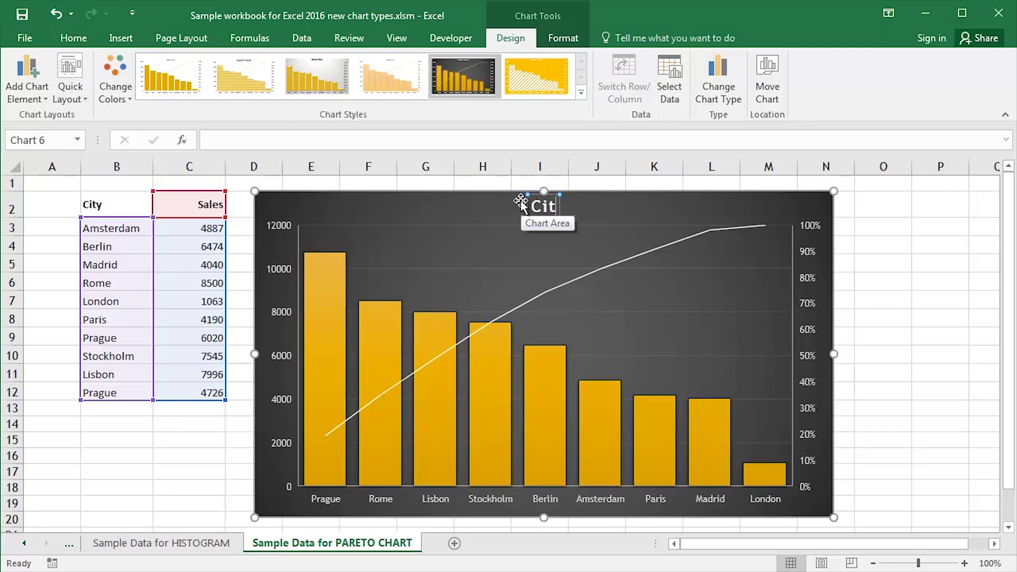
{"action": "type", "text": "Sale"}
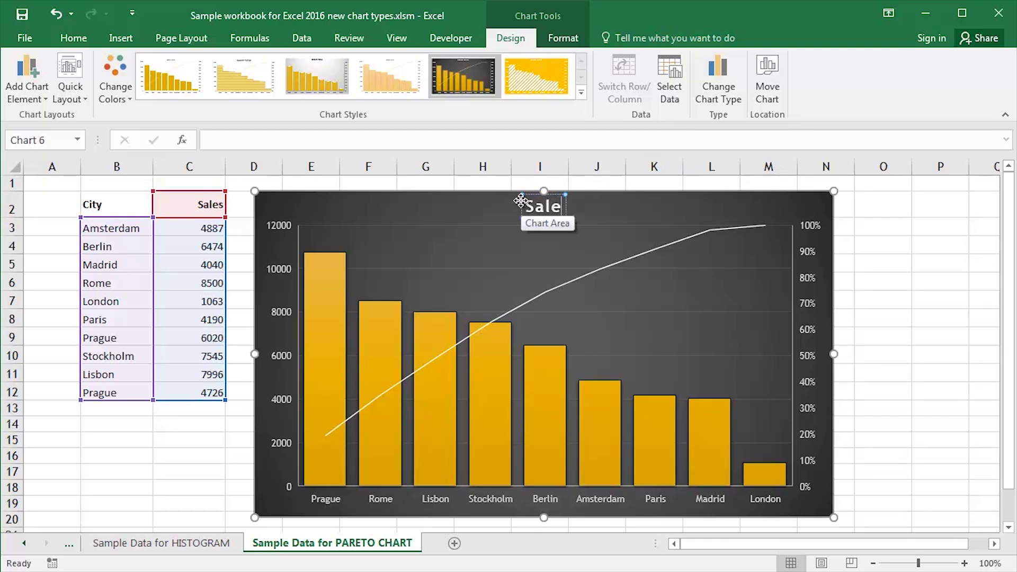
{"action": "type", "text": "s Data b"}
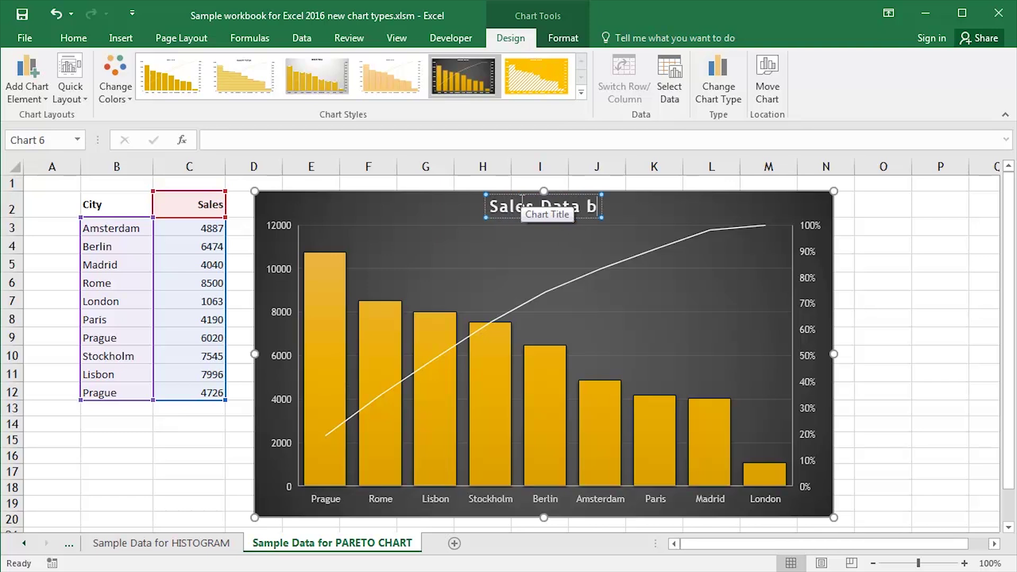
{"action": "type", "text": "y City"}
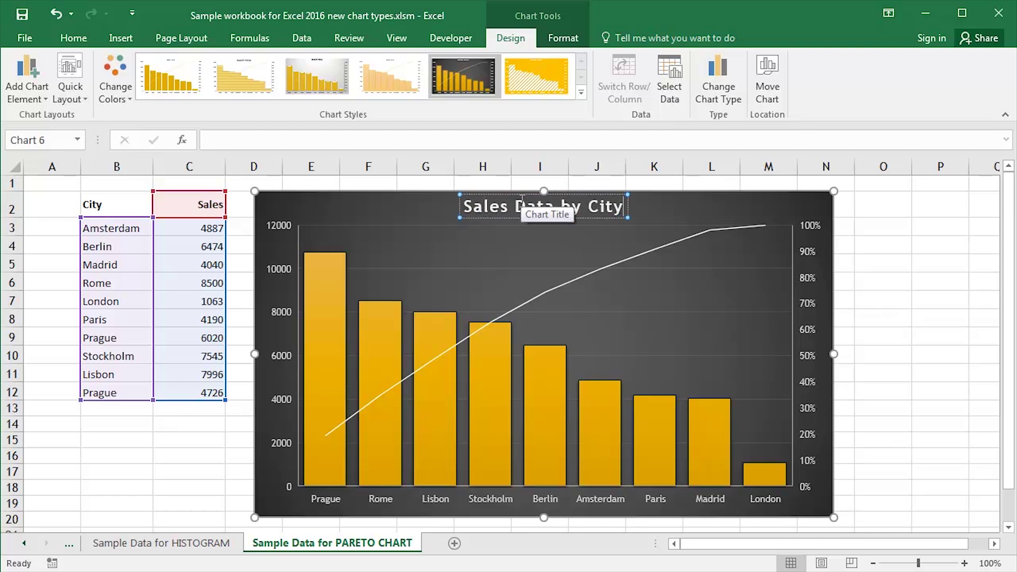
{"action": "left_click", "coordinate": [117, 423]}
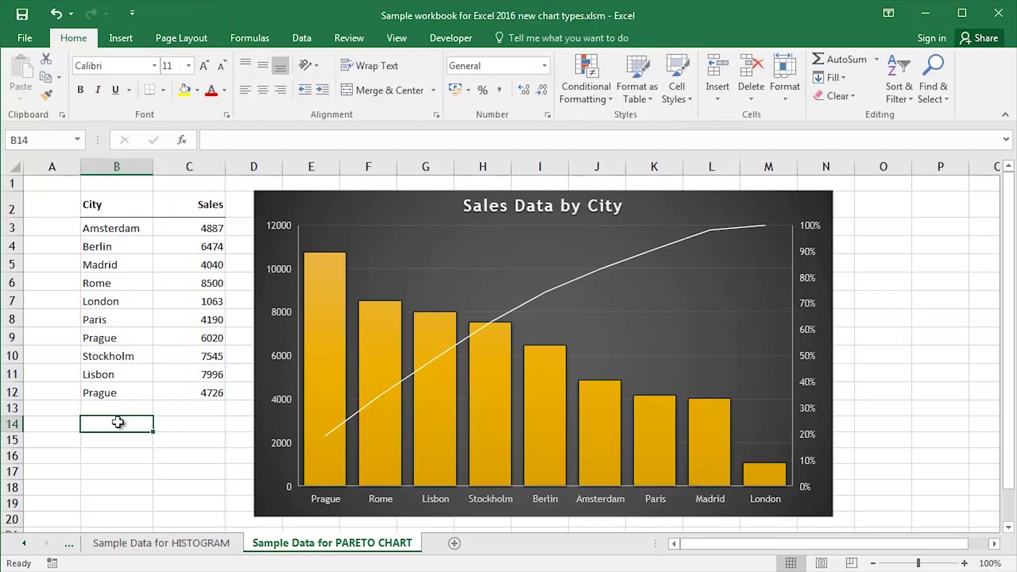